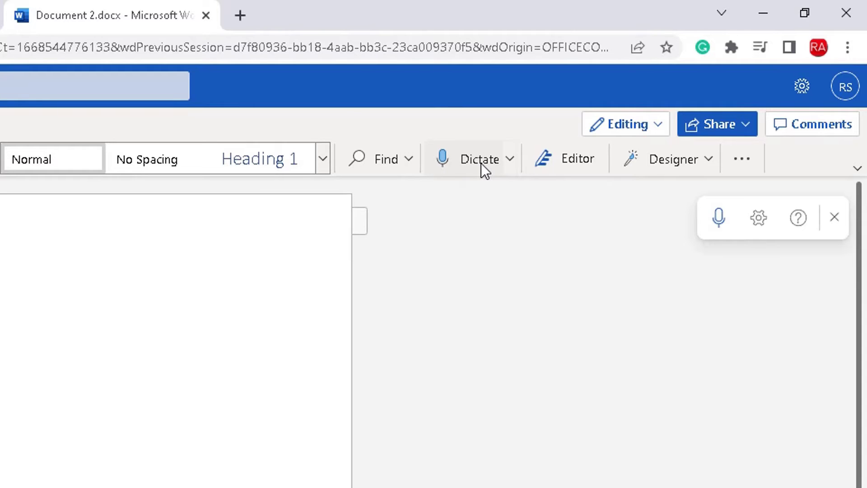
Step: Open the Transcribe tool from the Dictate dropdown menu
left_click(509, 160)
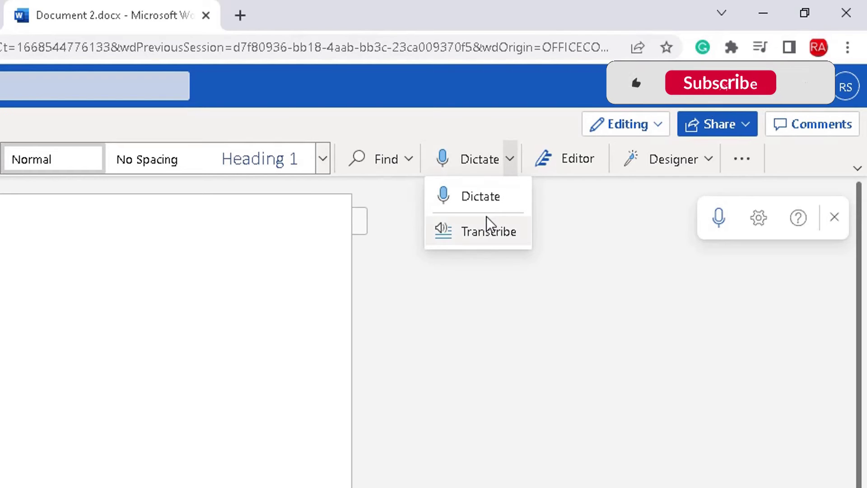
left_click(486, 234)
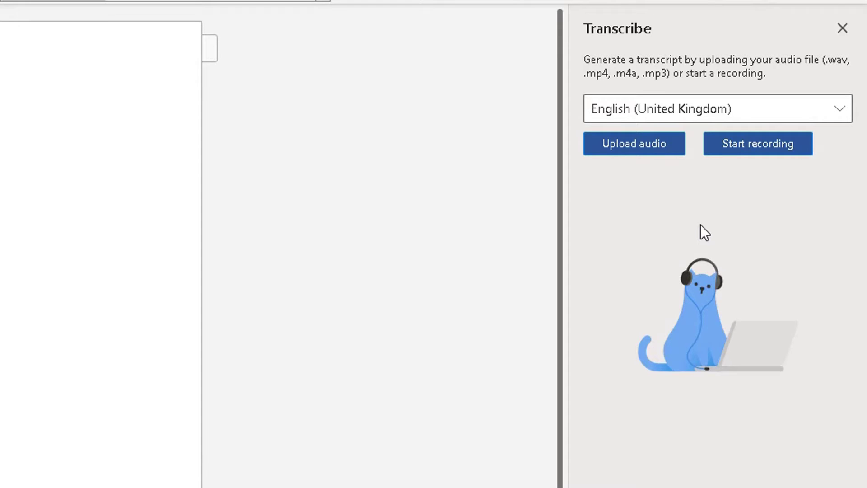
Step: Record about 30 seconds of audio, pausing and resuming once
left_click(738, 150)
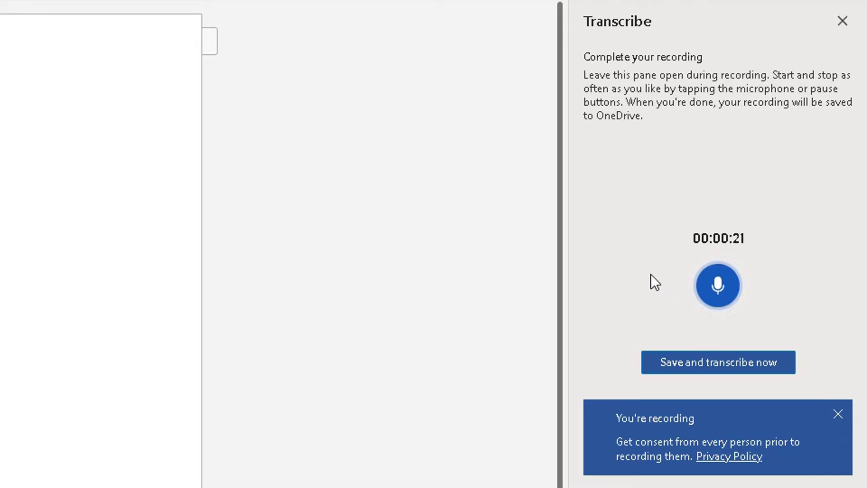
left_click(719, 288)
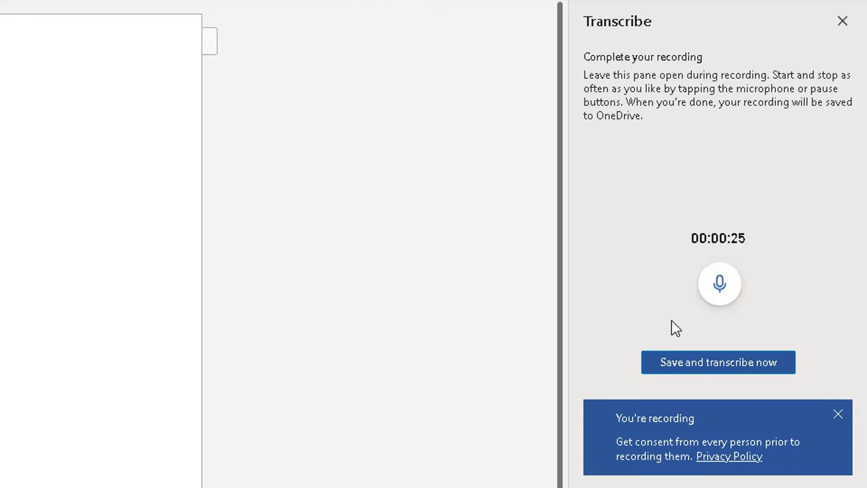
left_click(721, 299)
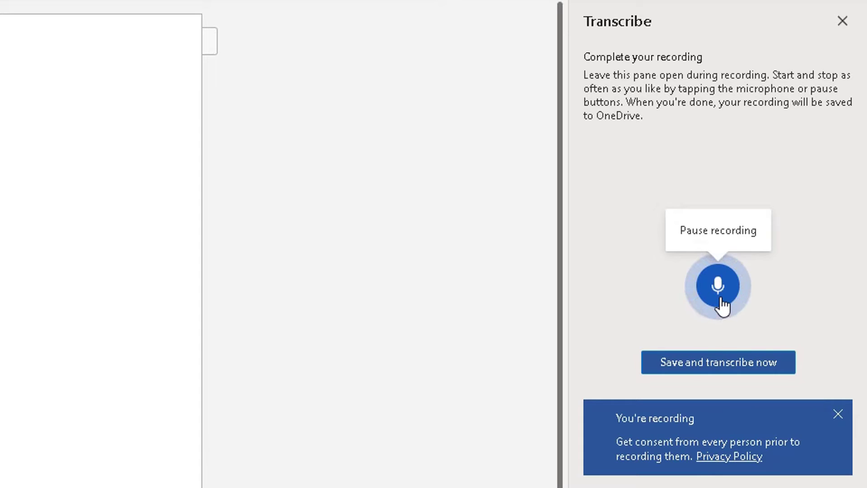
Step: Save the recording and let the 34-second clip transcribe into timestamped Speaker 1 sections
left_click(691, 372)
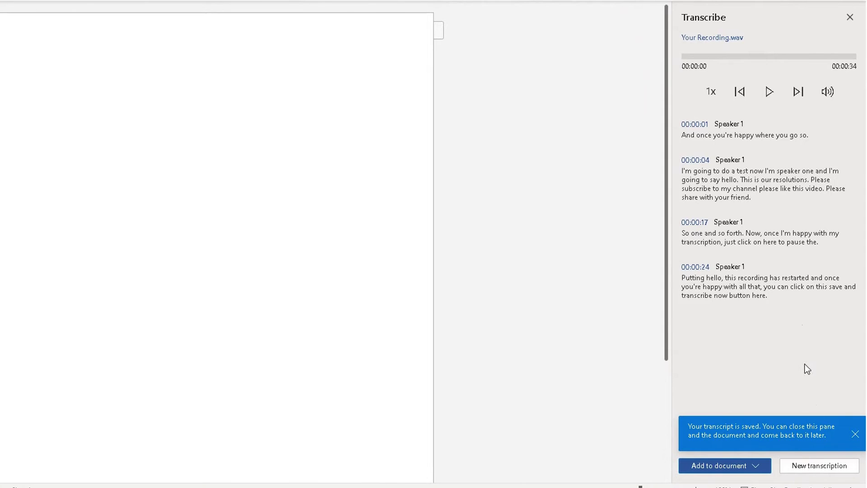
mouse_move(650, 260)
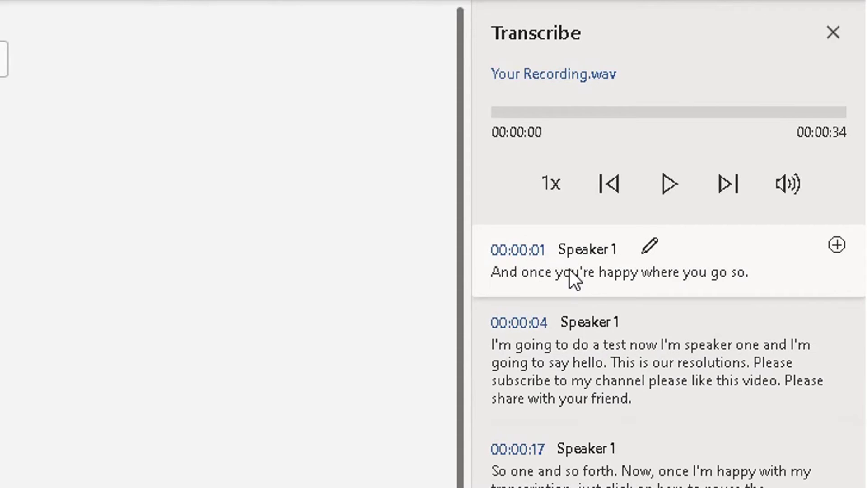
mouse_move(620, 261)
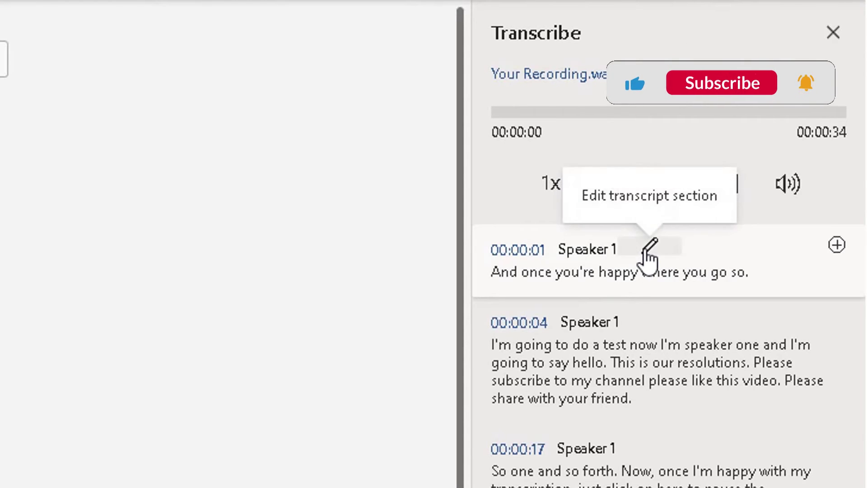
left_click(649, 255)
left_click(601, 325)
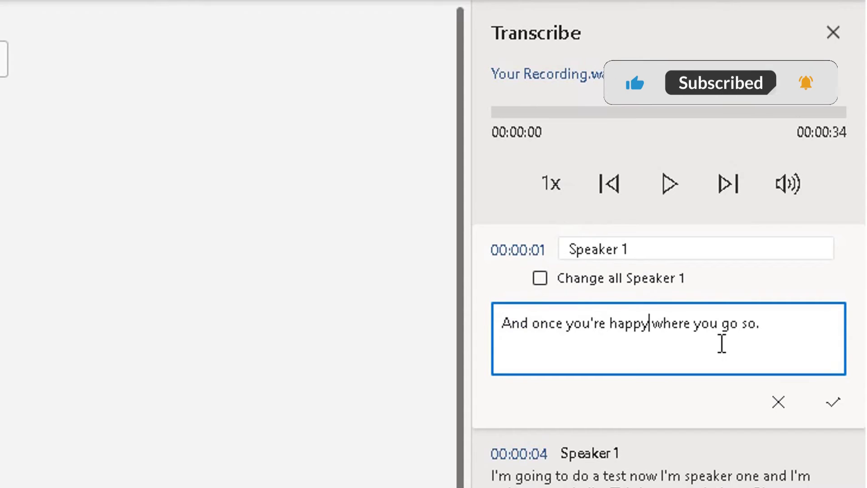
left_click(763, 339)
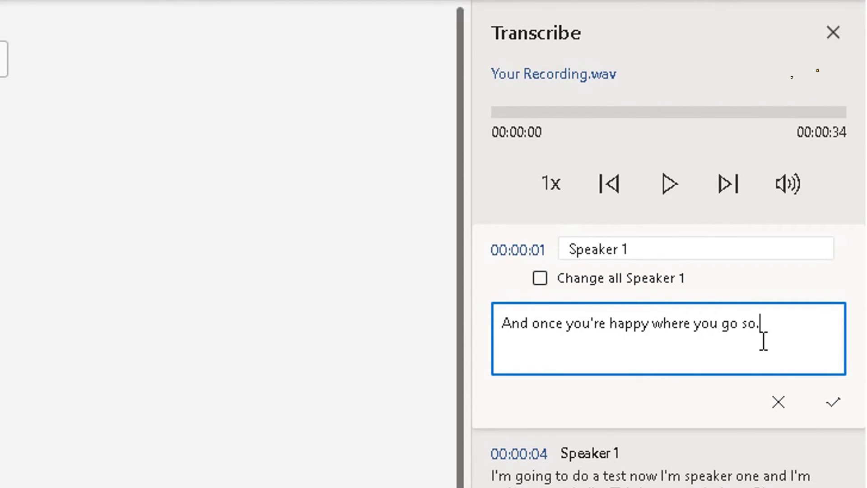
left_click(833, 407)
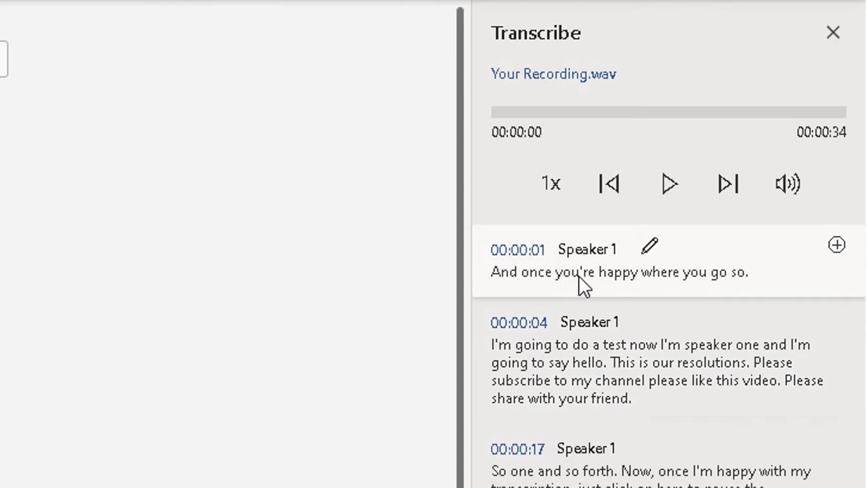
Step: Play the audio from the 00:00:01 and 00:00:04 sections, pausing after each
left_click(532, 256)
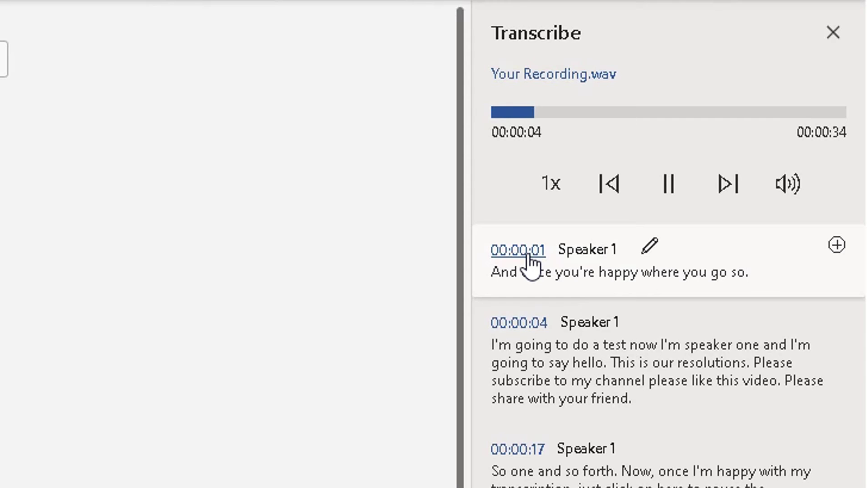
left_click(531, 257)
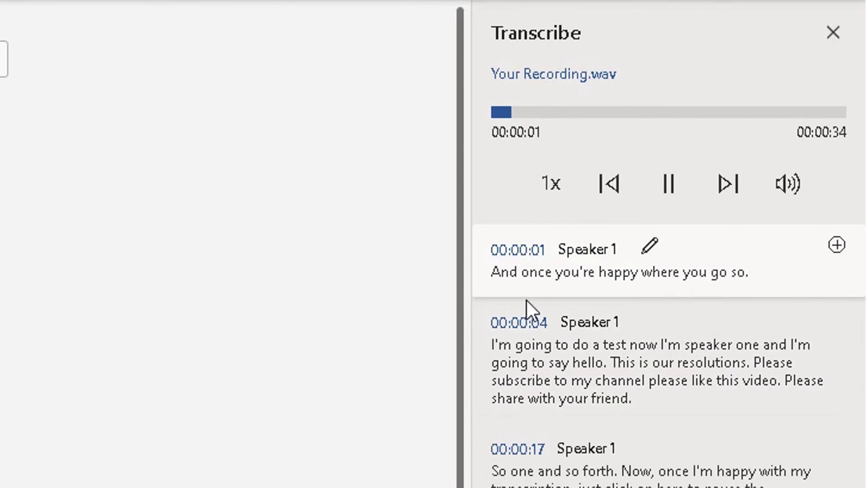
left_click(667, 194)
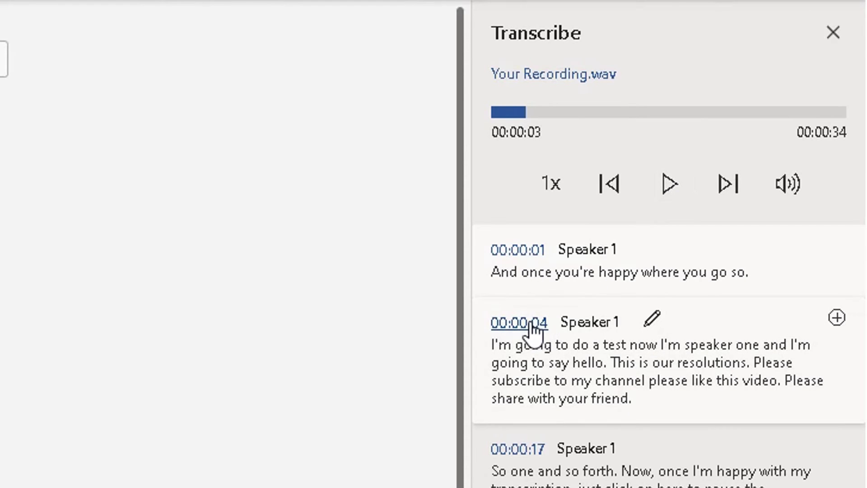
left_click(519, 323)
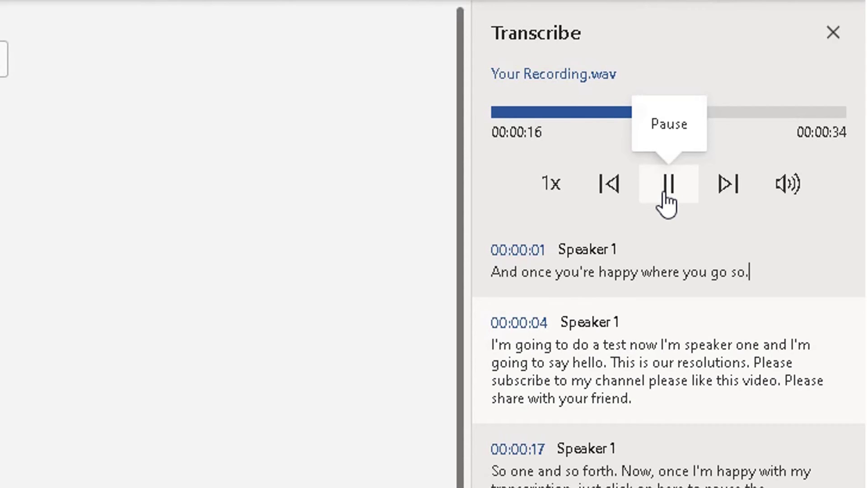
left_click(668, 185)
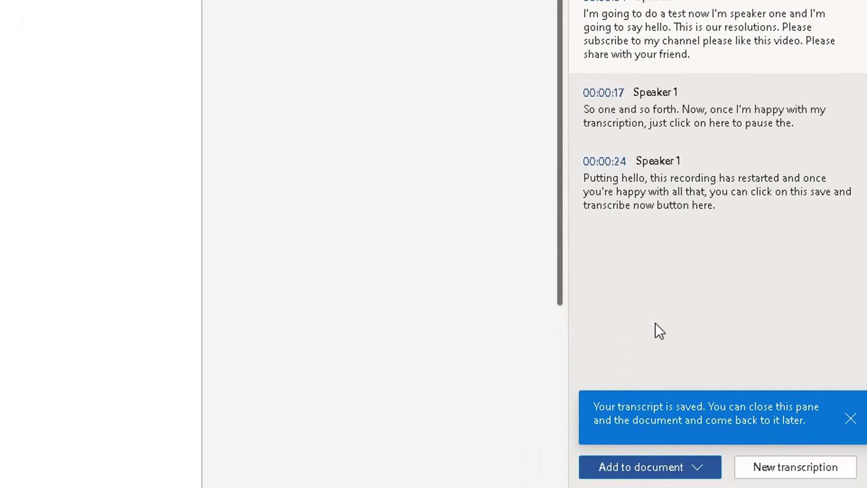
Step: Add the transcript with speakers and timestamps, under a Your Recording.wav link
left_click(699, 477)
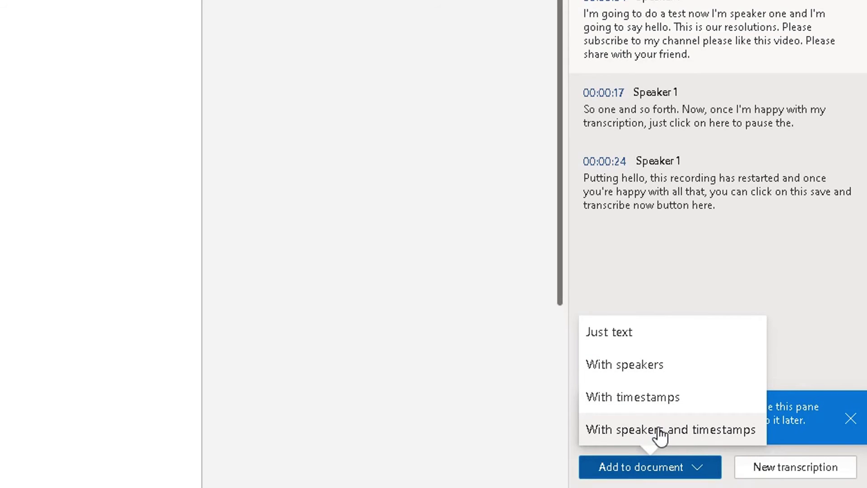
left_click(629, 430)
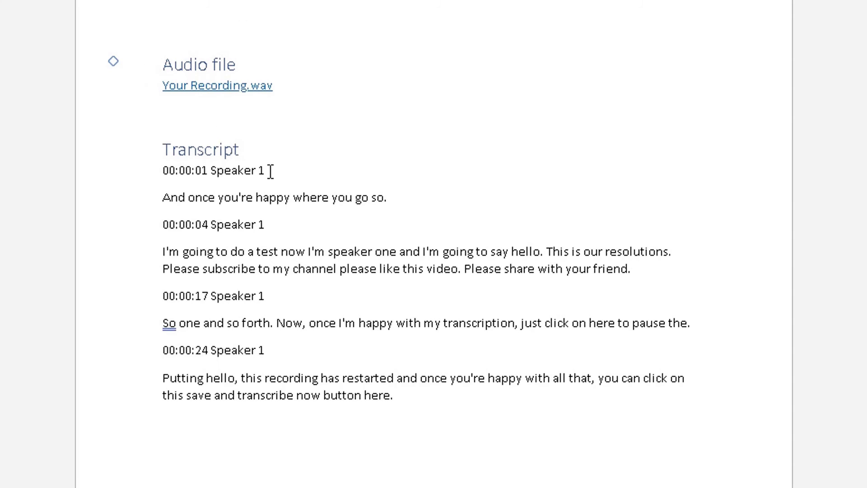
left_click(286, 199)
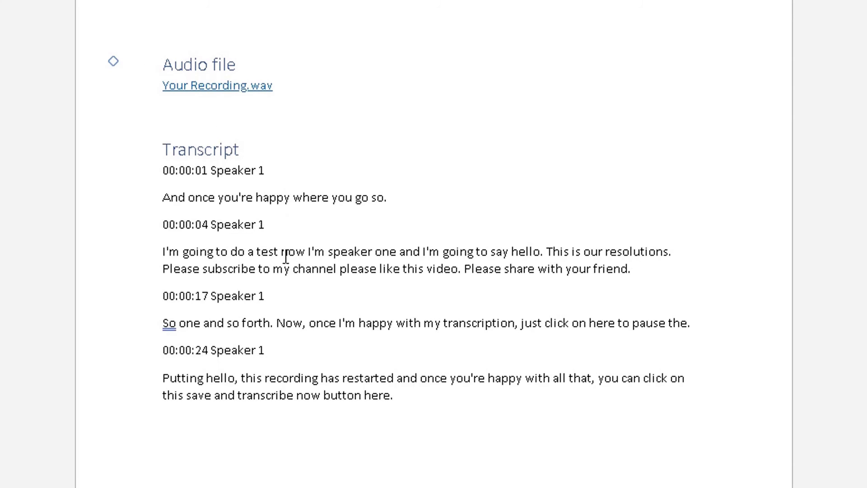